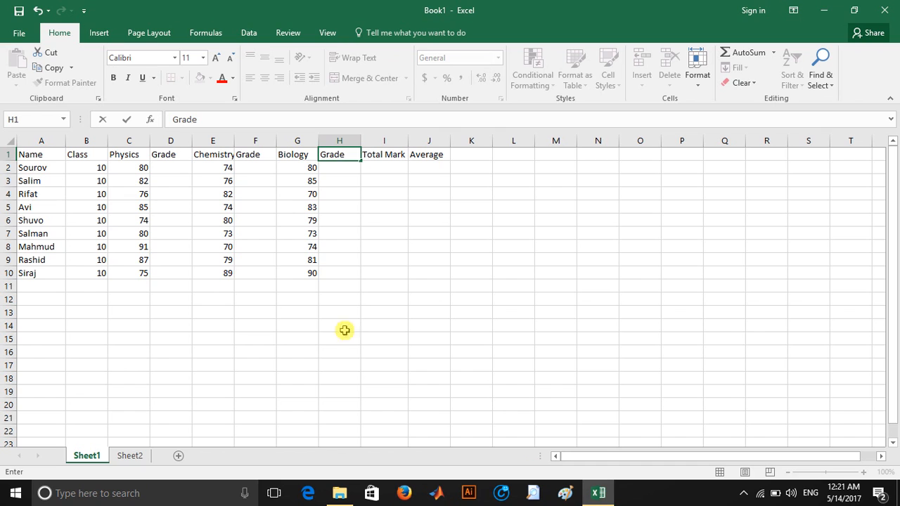
Step: Enter =IF(C2>=80, "A+", "A") in D2 for the Physics grade and fill it down to D10
click(172, 170)
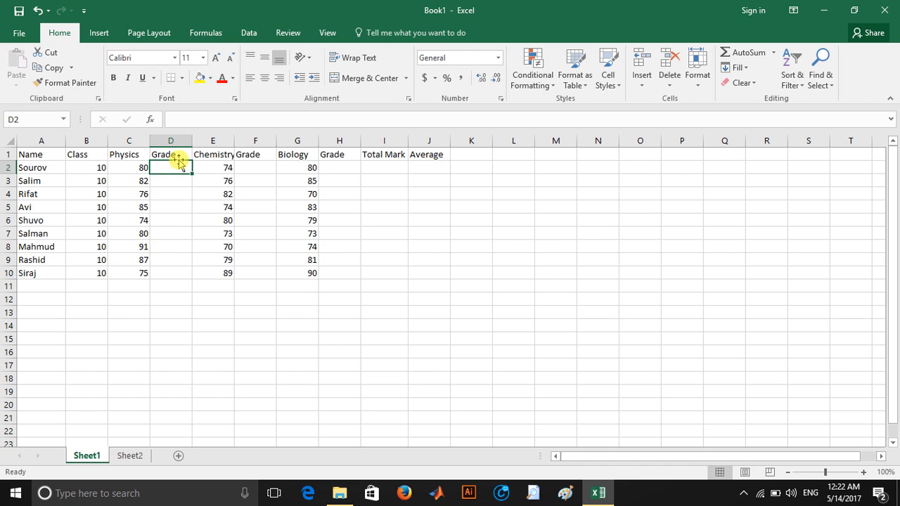
click(180, 115)
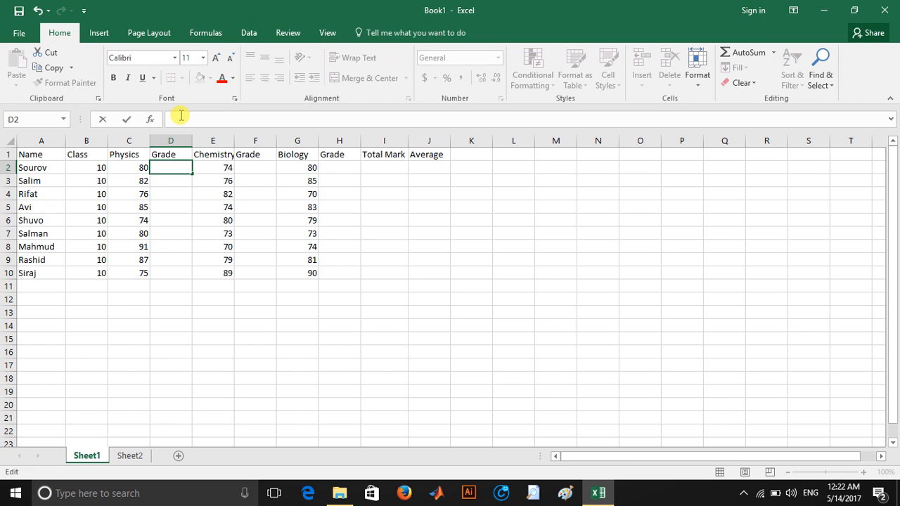
text(=)
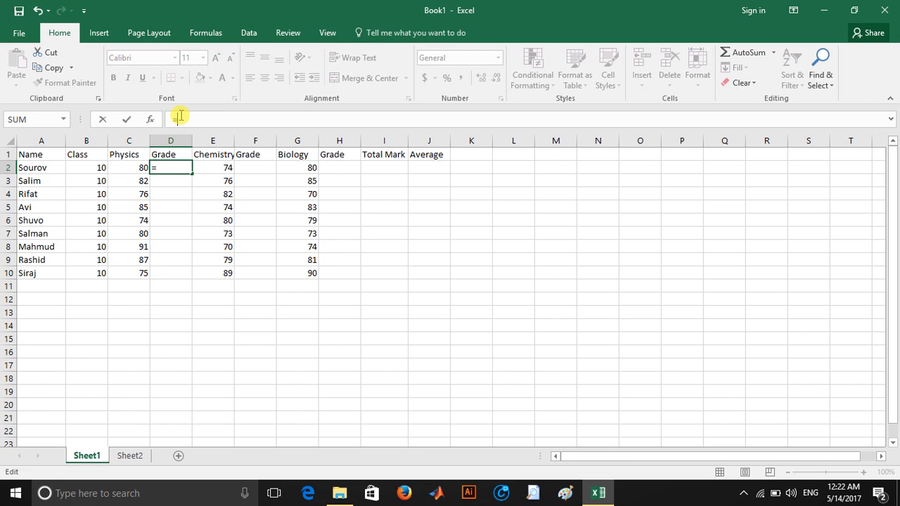
text(IF)
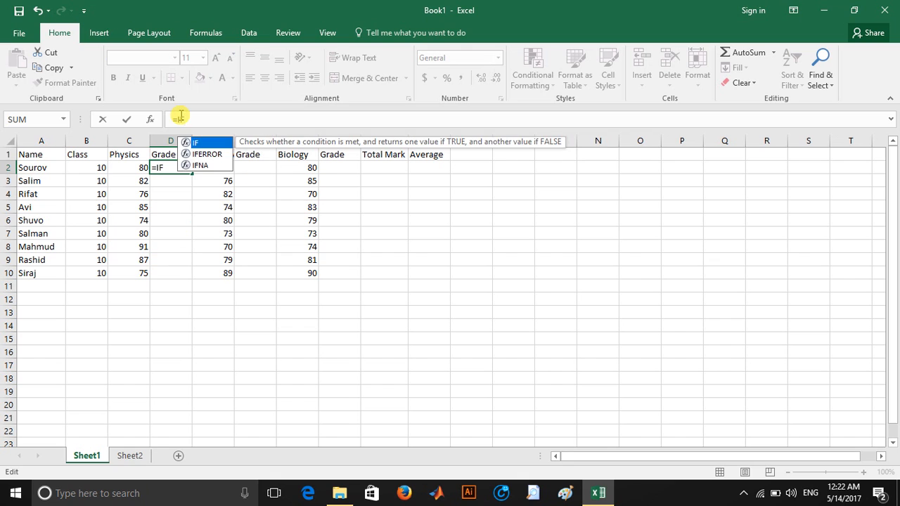
text(()
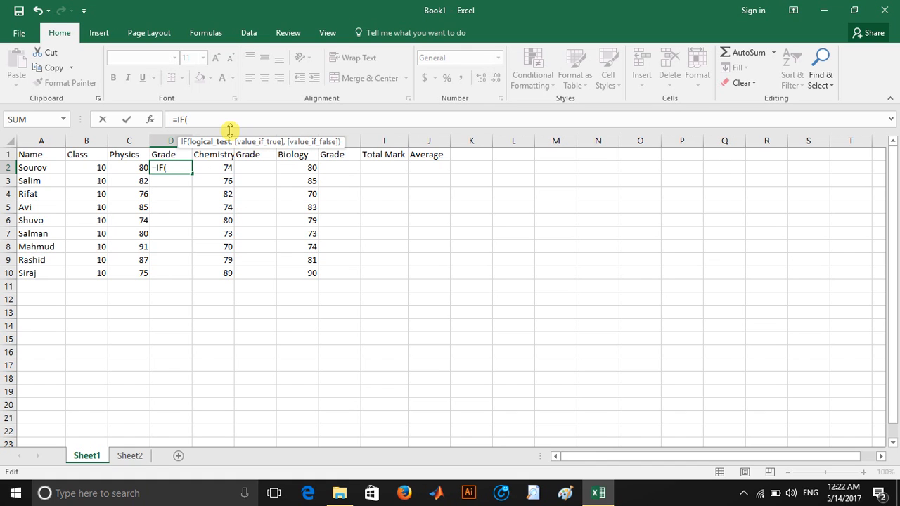
text(C2)
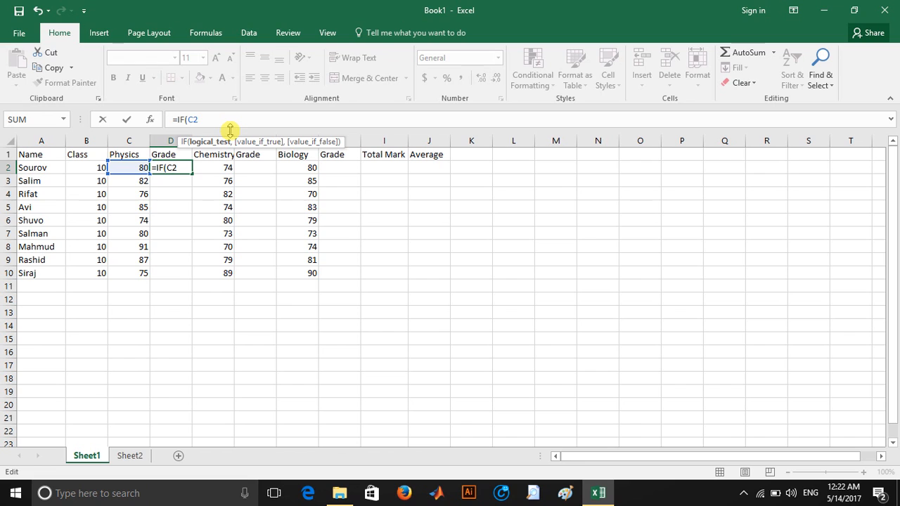
text(<)
key(BackSpace)
text(>=80,)
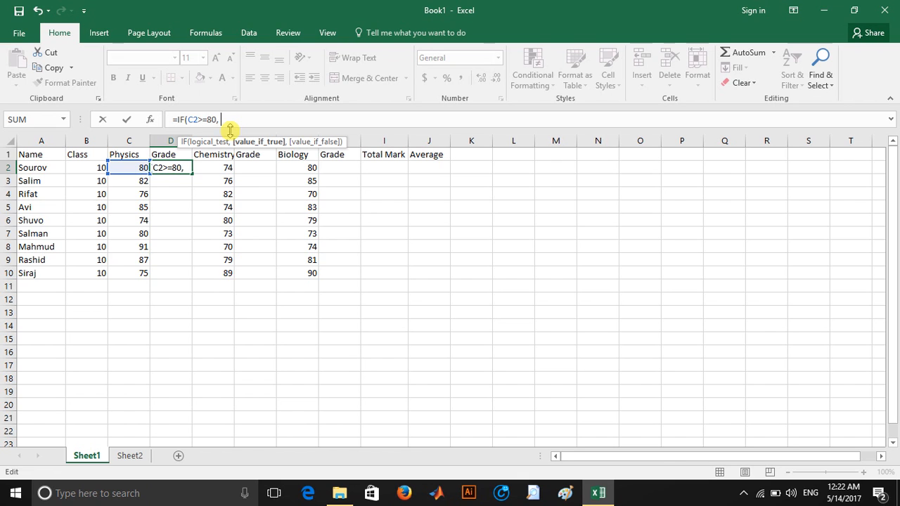
text( A)
key(BackSpace)
text("A+")
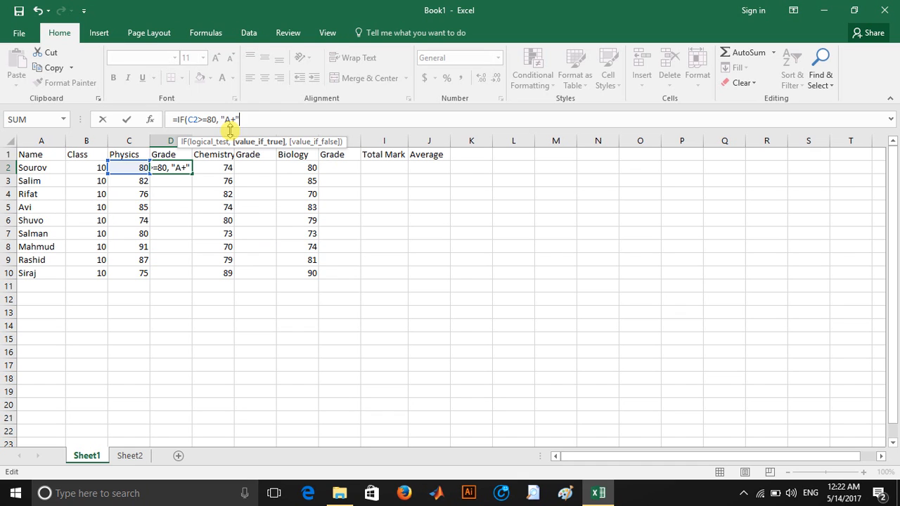
text(, )
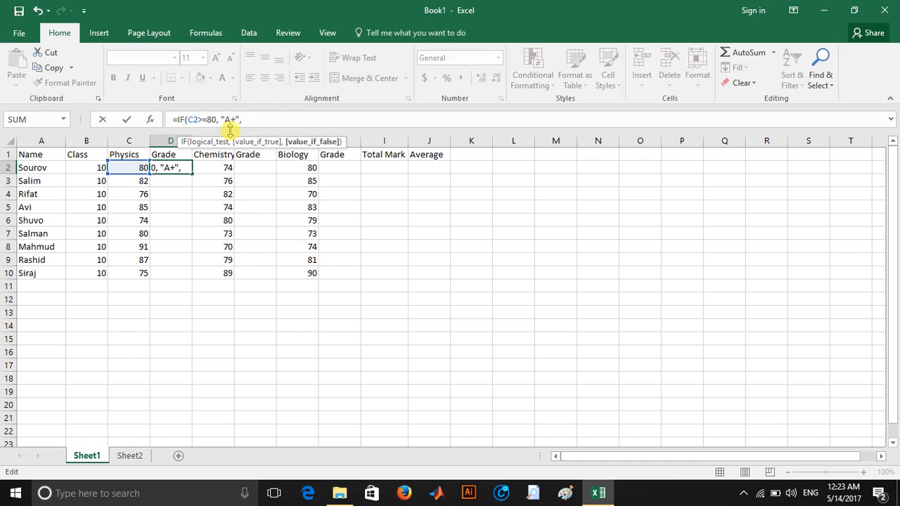
text("A"))
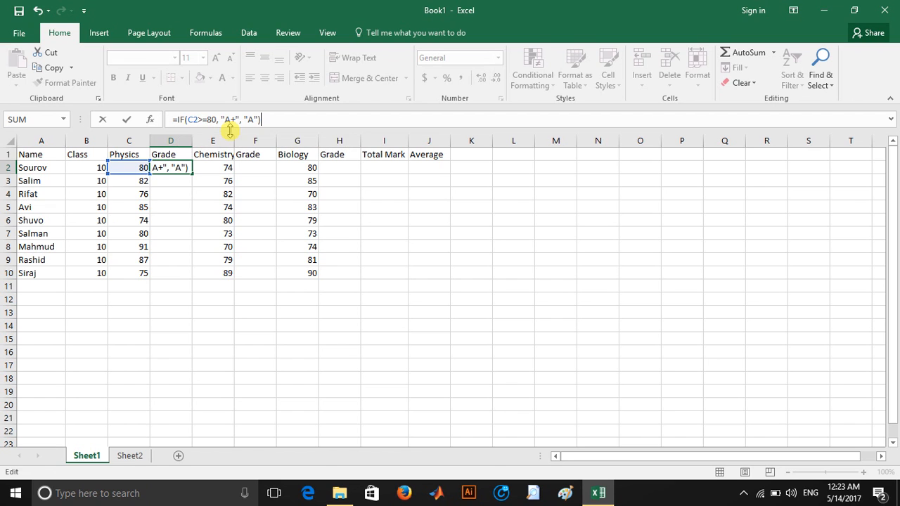
key(Return)
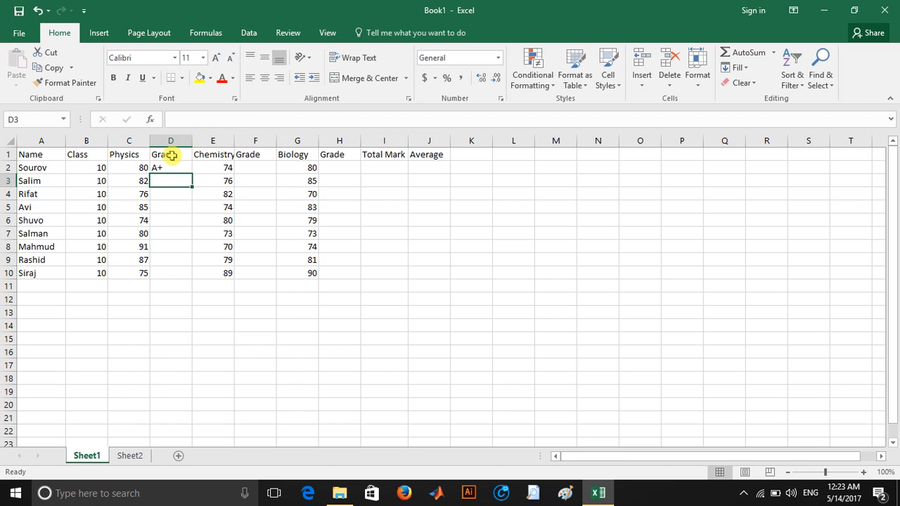
click(181, 164)
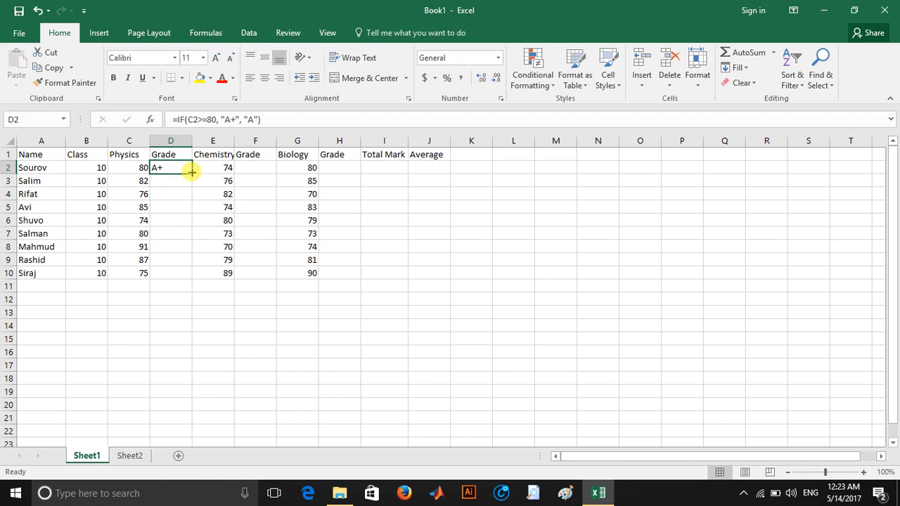
drag(191, 173, 201, 276)
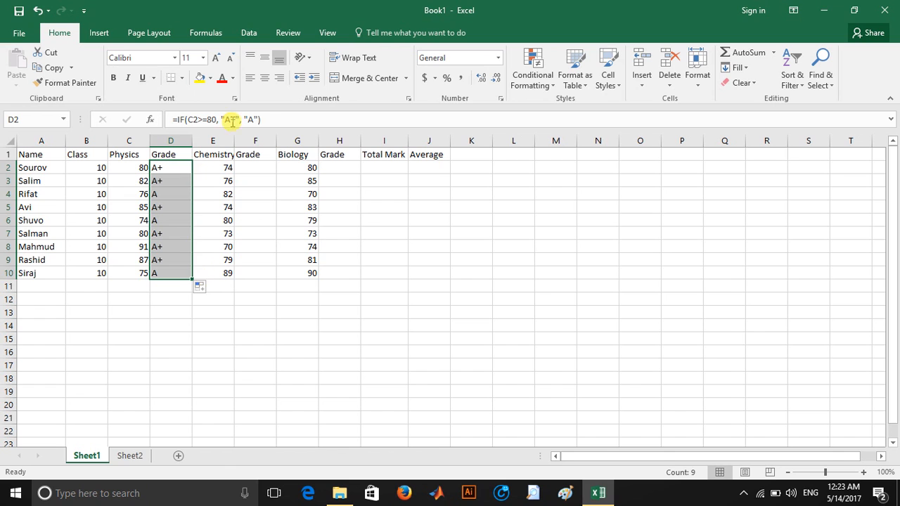
Step: Enter =IF(E2>=80, "A+","A") in F2 for the Chemistry grade and fill it down to F9
click(266, 166)
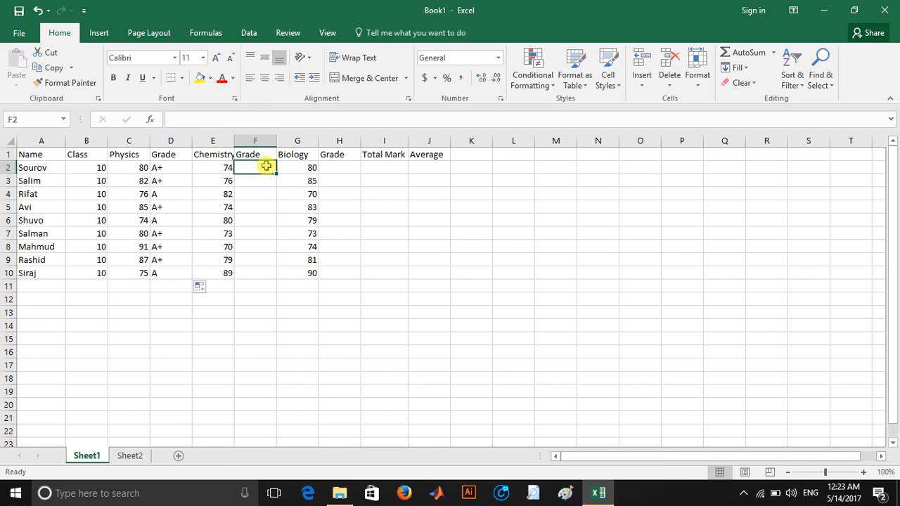
click(217, 120)
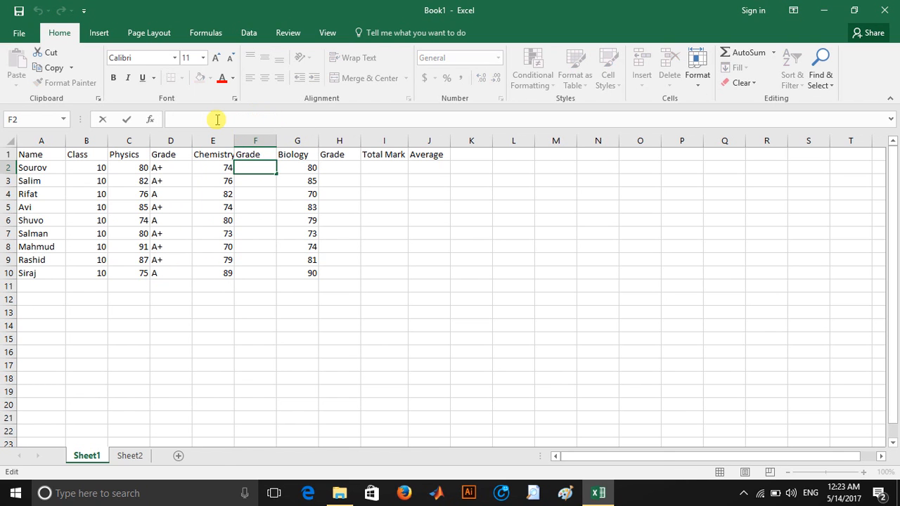
text(=)
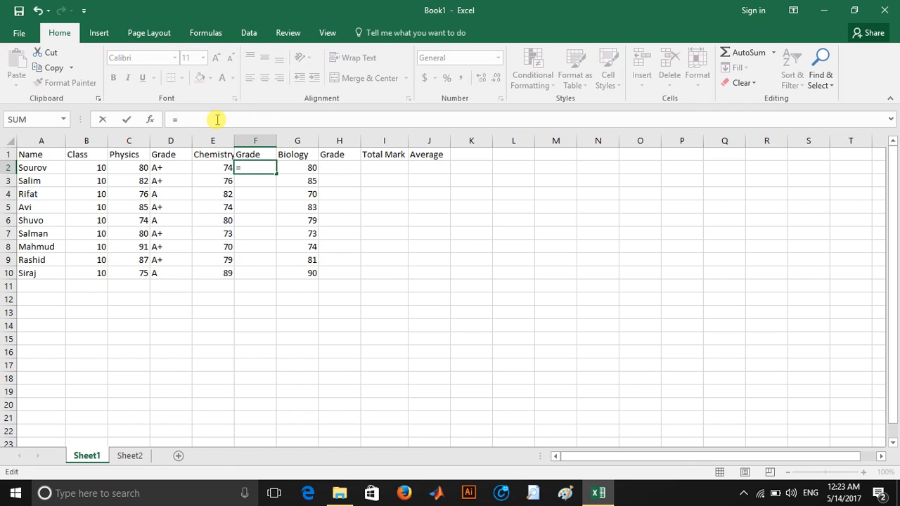
text(IF()
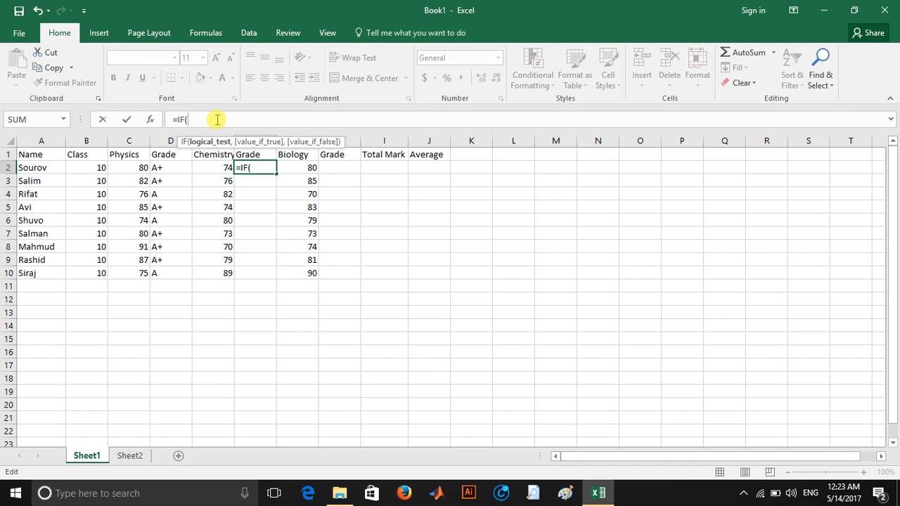
text(E2)
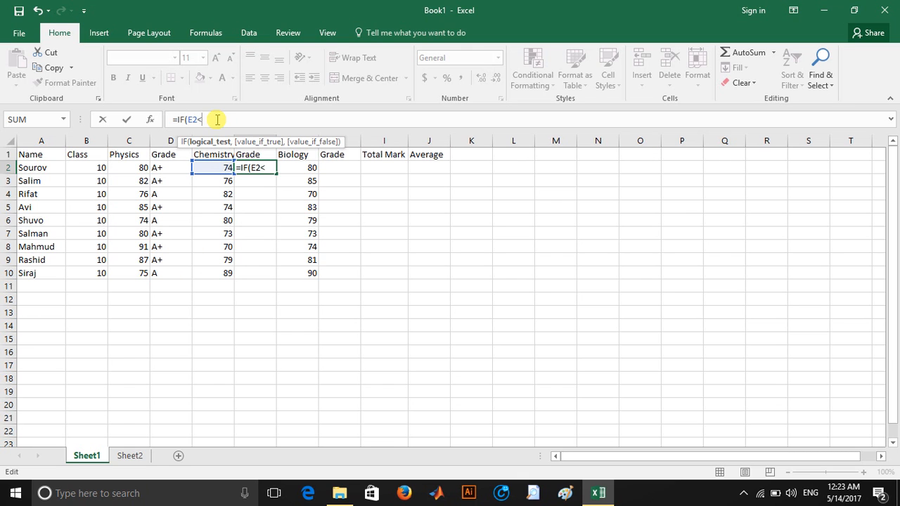
text(>=80,)
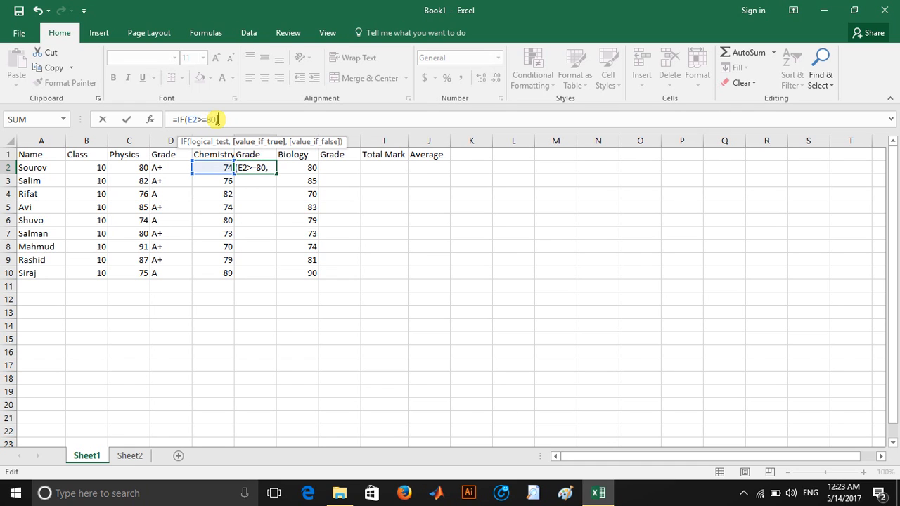
text( "A+",)
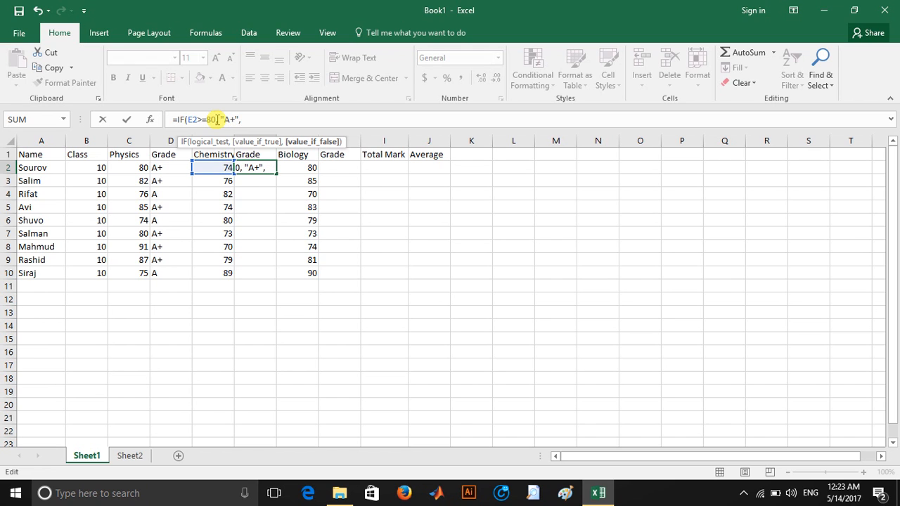
text("A"0)
key(BackSpace)
key(Return)
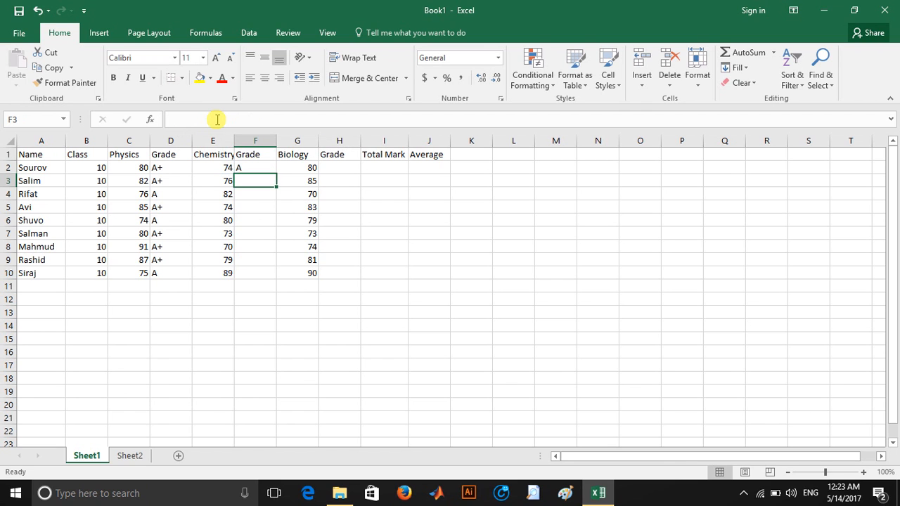
click(252, 168)
drag(278, 173, 291, 270)
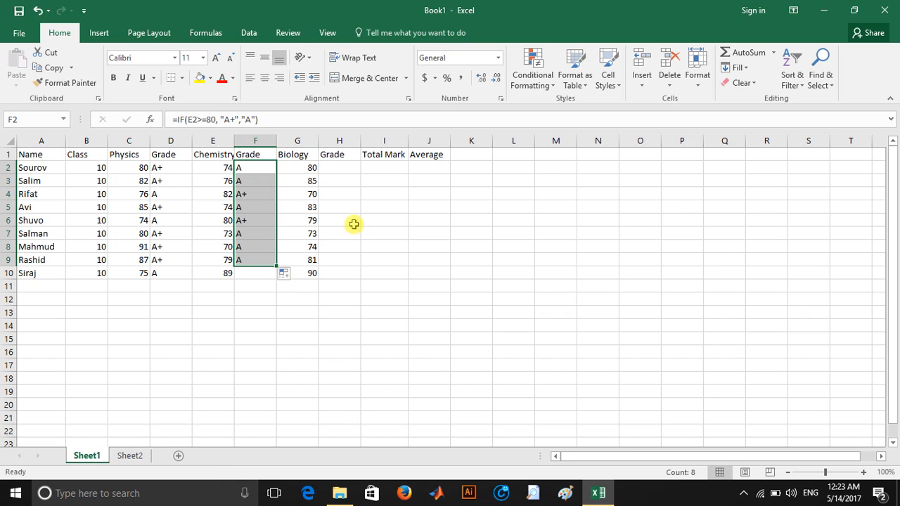
Step: Enter =IF(G2>=80, "A+","A") in H2 for the Biology grade
click(349, 167)
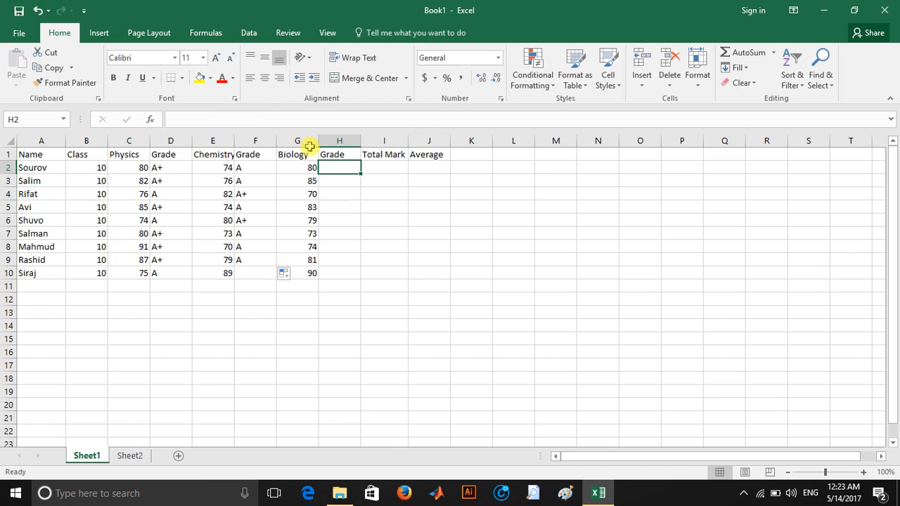
click(254, 124)
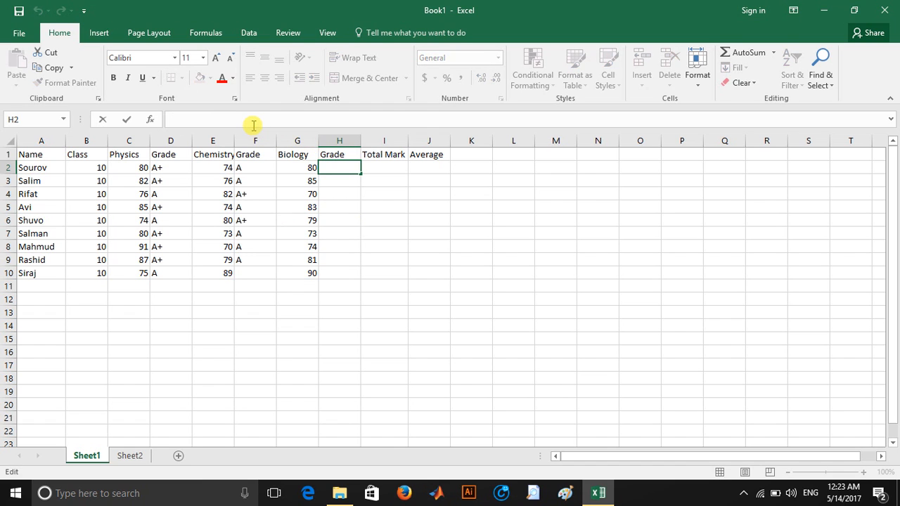
text(=if)
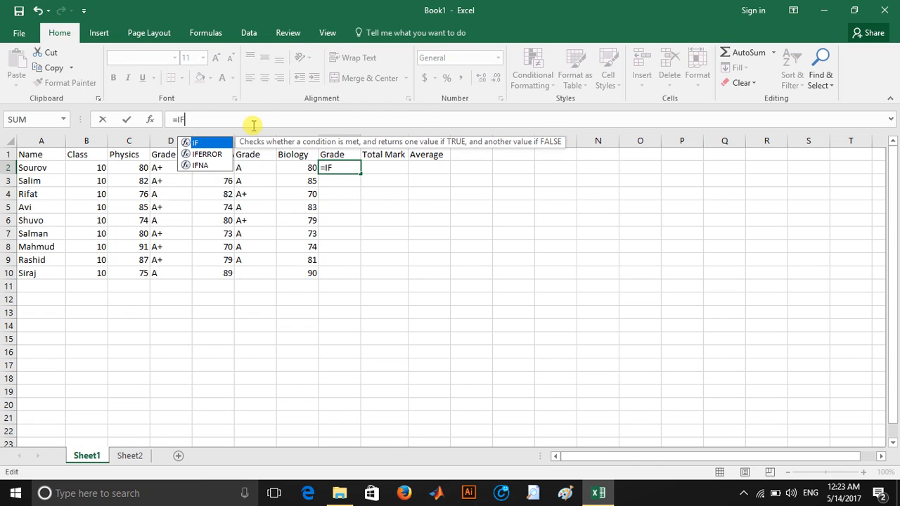
key(Tab)
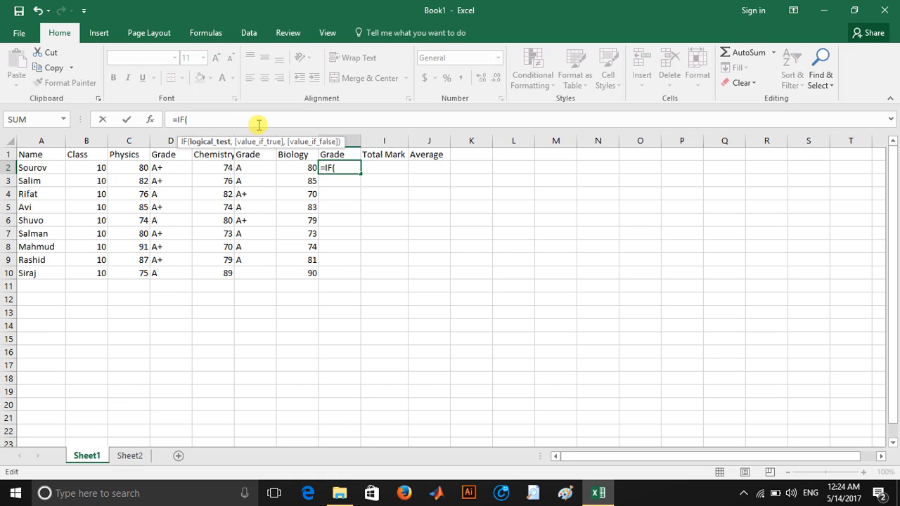
text(G2)
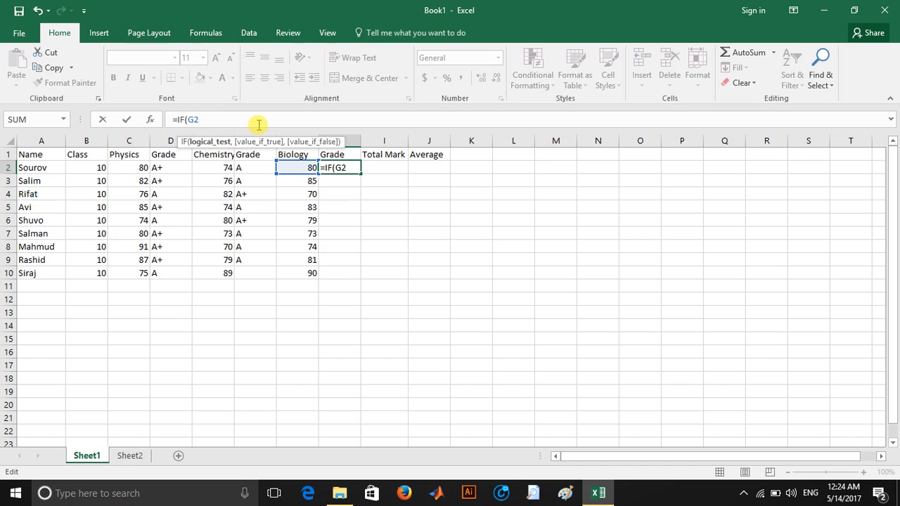
text(>=80, ")
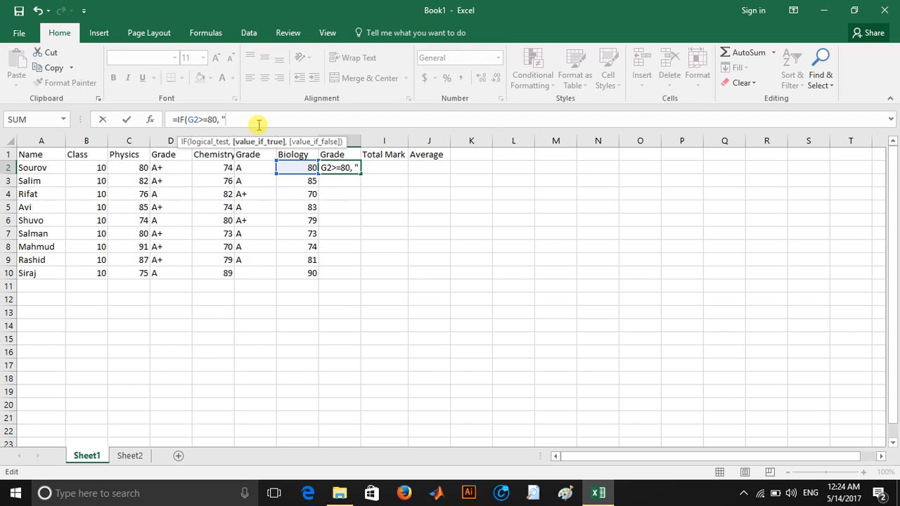
text(A+",)
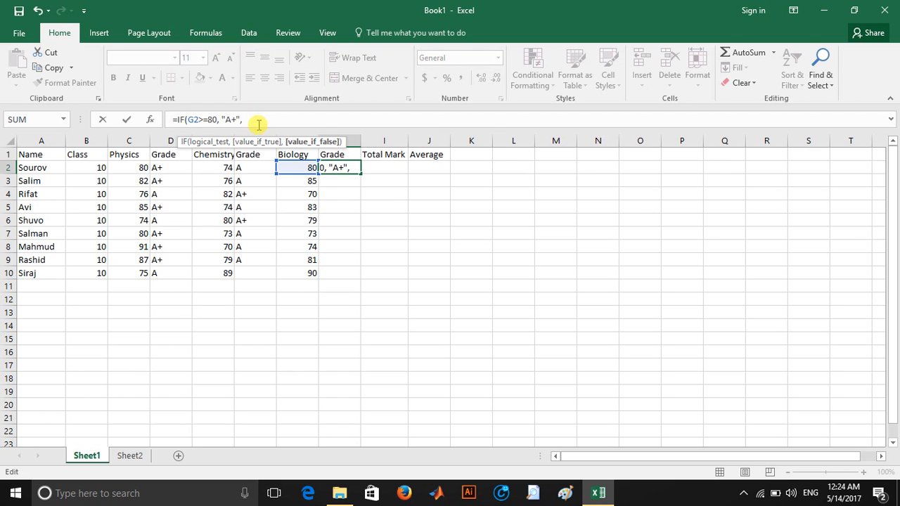
text("A"))
key(Return)
Step: Fill the Biology grade formula from H2 down to H10
click(339, 168)
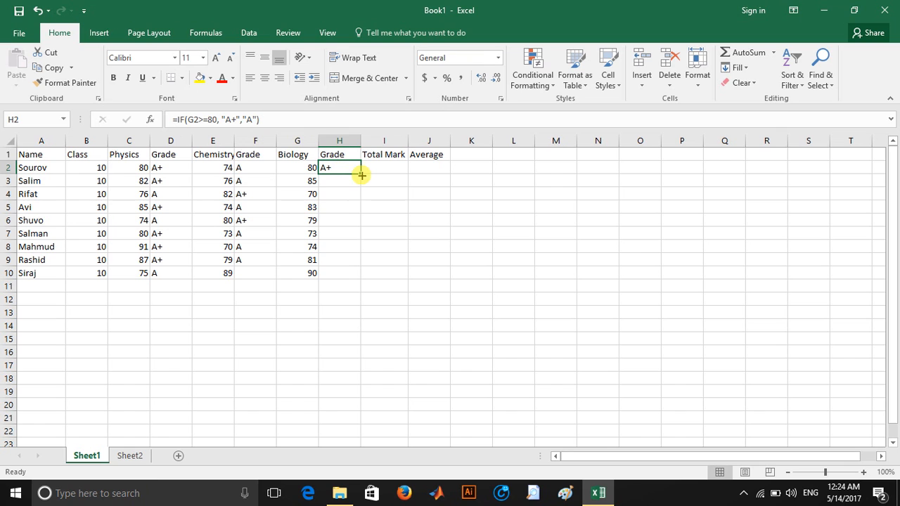
drag(360, 173, 368, 277)
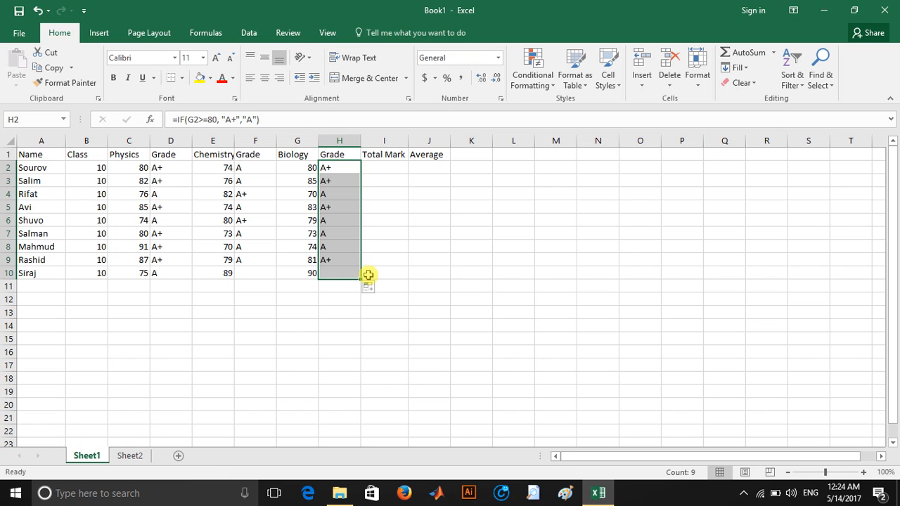
click(334, 189)
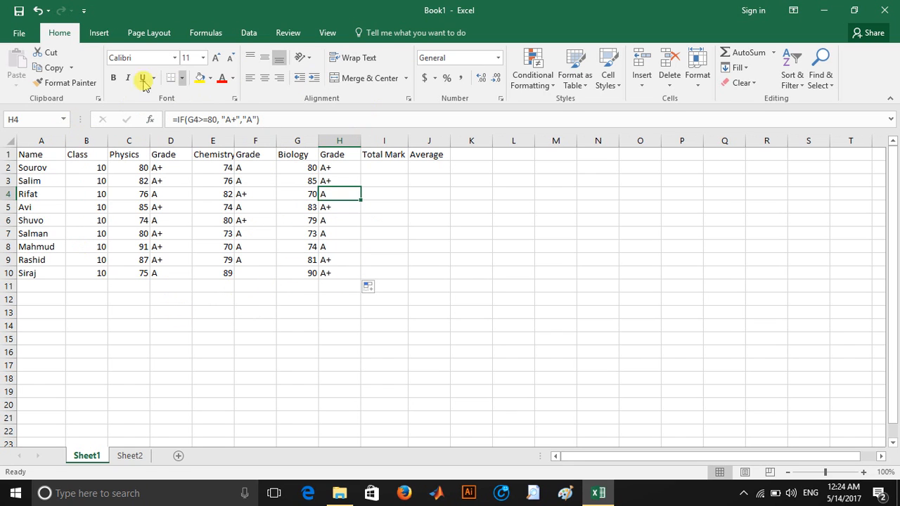
Step: Switch to Sheet2 and open the desktop ScreenShot image describing the house rent problem
click(134, 456)
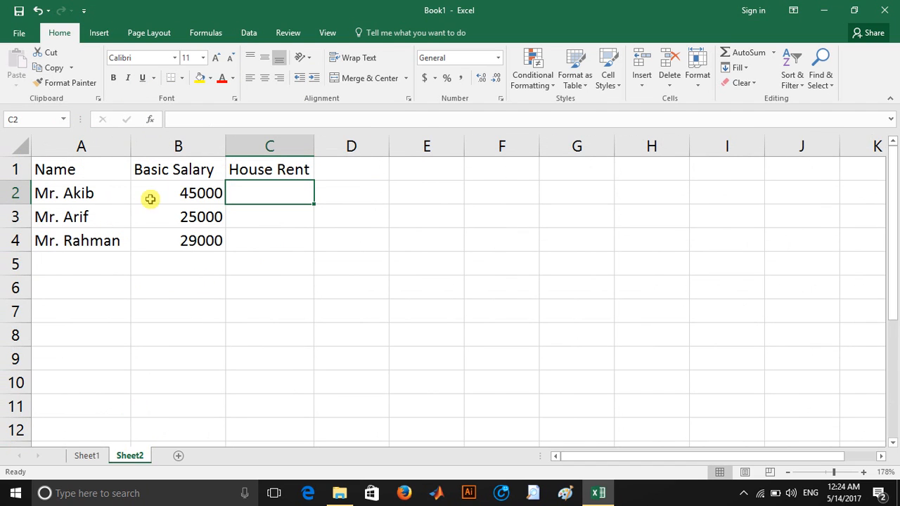
click(824, 8)
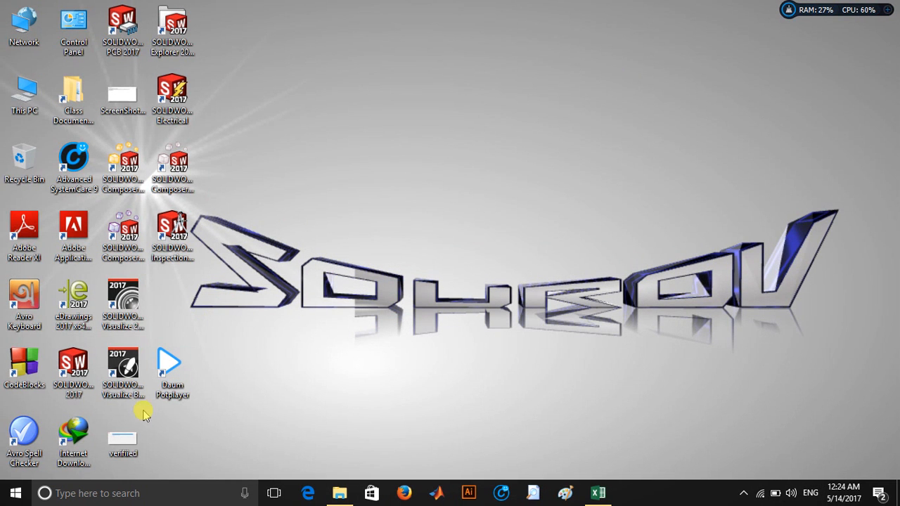
double_click(121, 106)
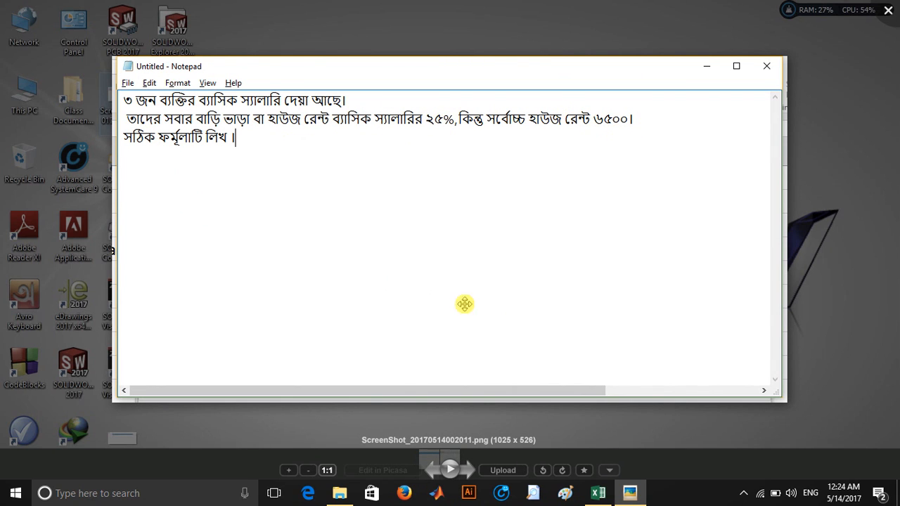
Step: Return to the workbook and enter =IF(B2*25%<=6500, B2*25%,"6500") in C2 for the capped house rent
mouse_move(597, 494)
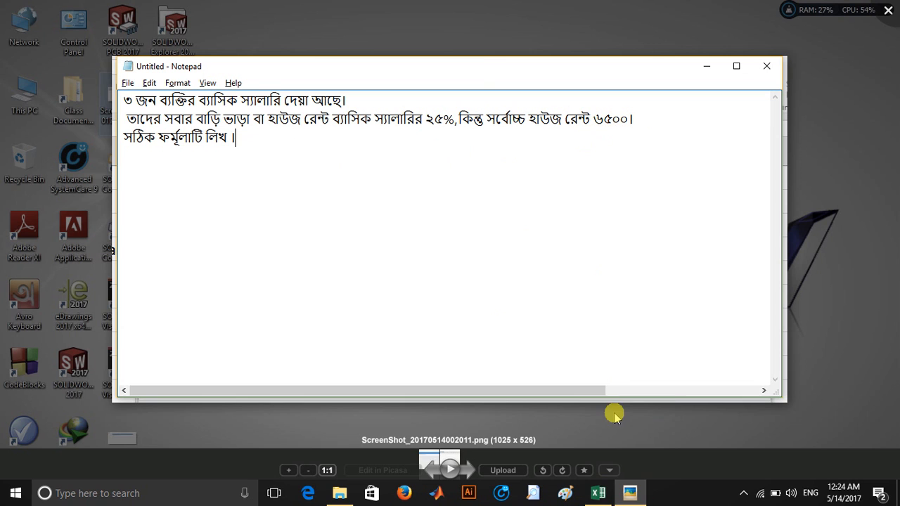
click(595, 497)
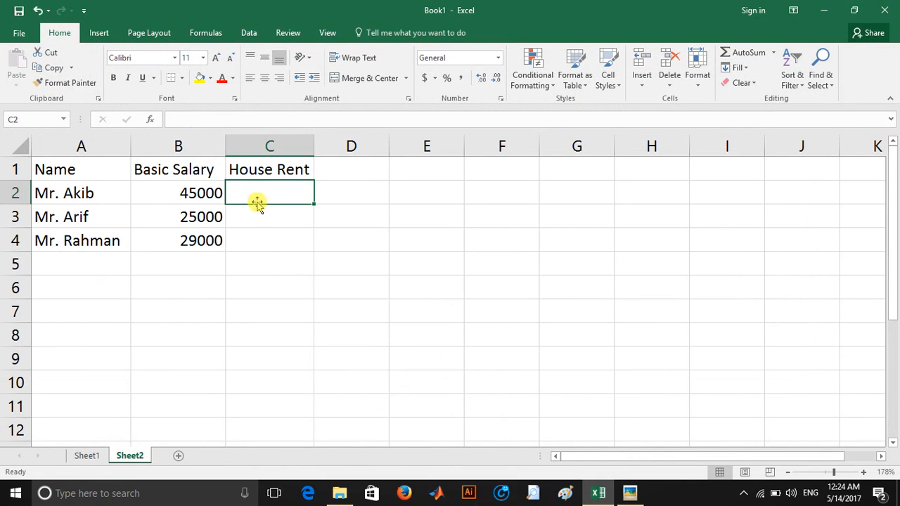
click(211, 116)
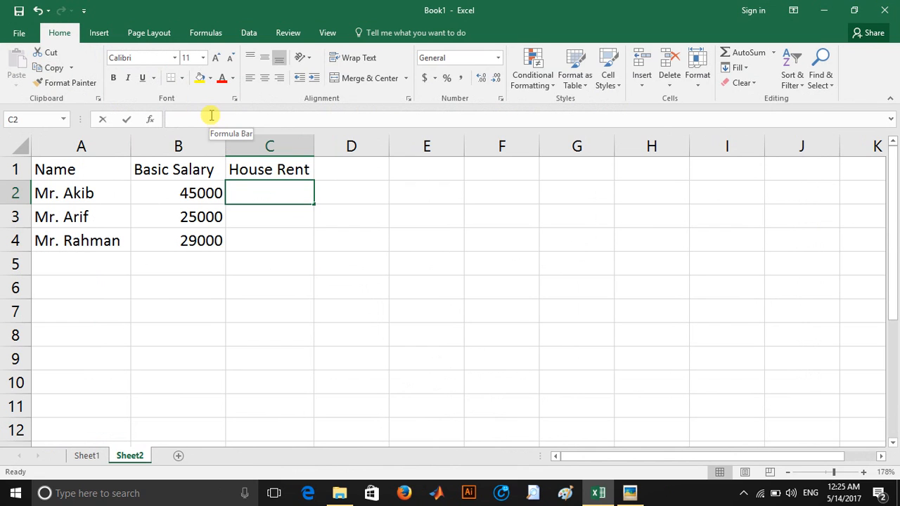
text(=)
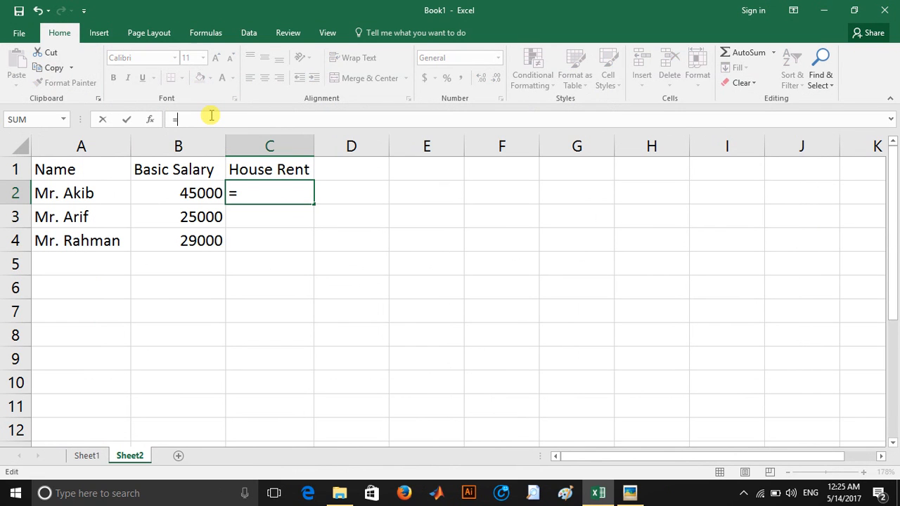
text(IF()
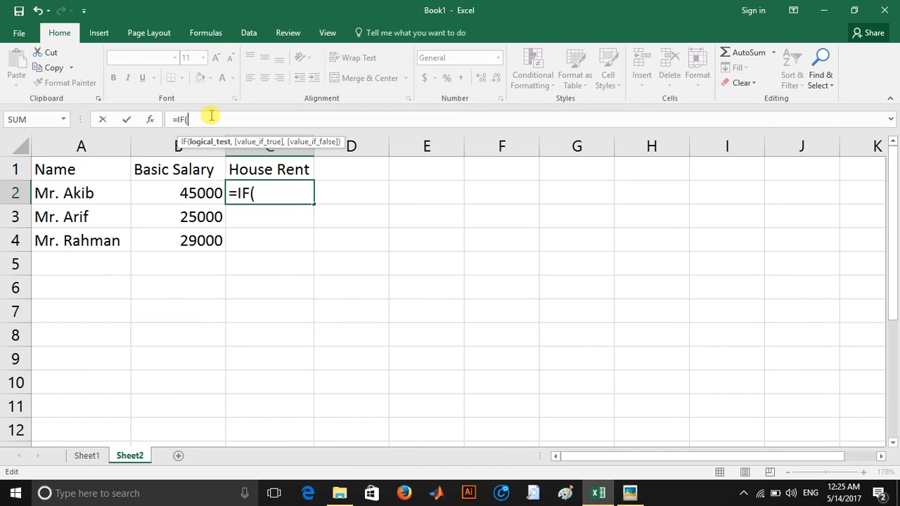
text(B2)
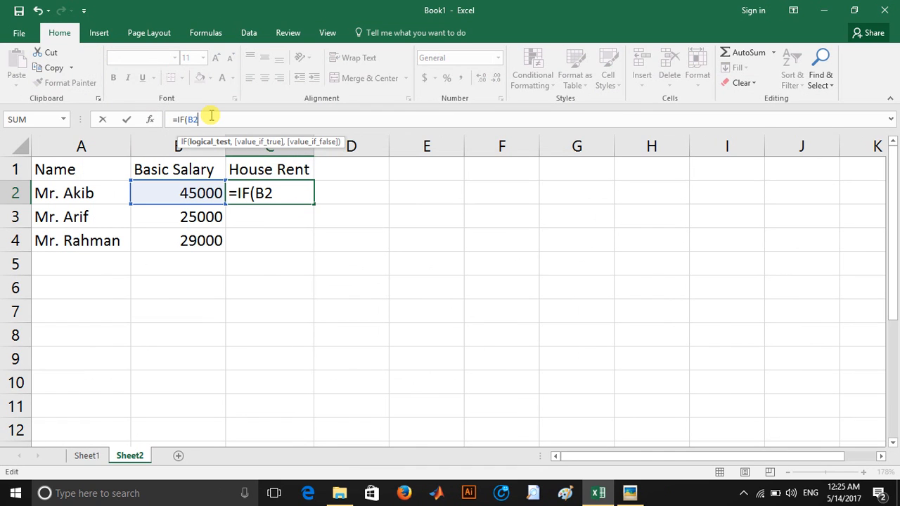
text(-)
key(BackSpace)
text(*25%<)
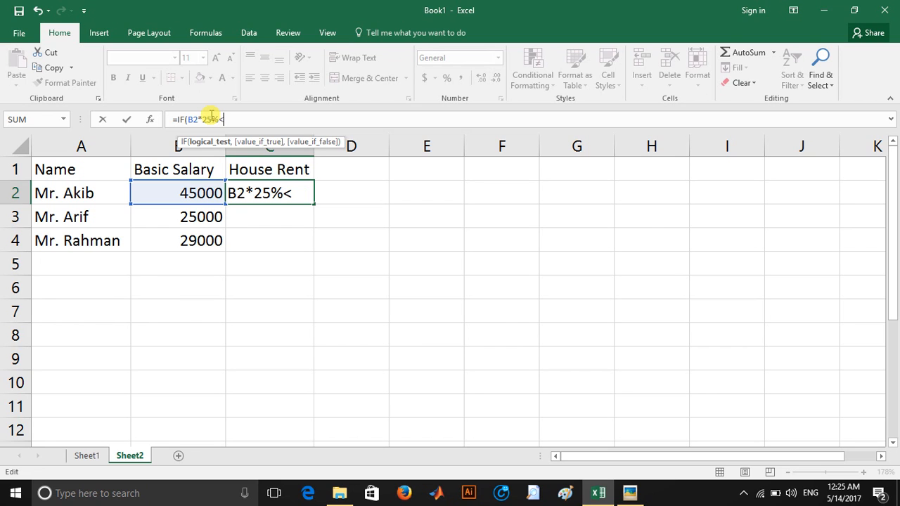
text(=)
text(65)
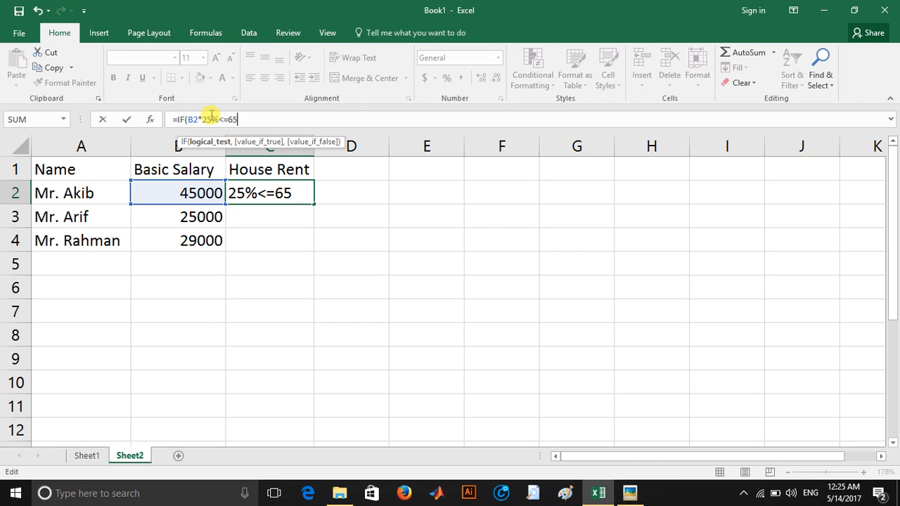
text(00, )
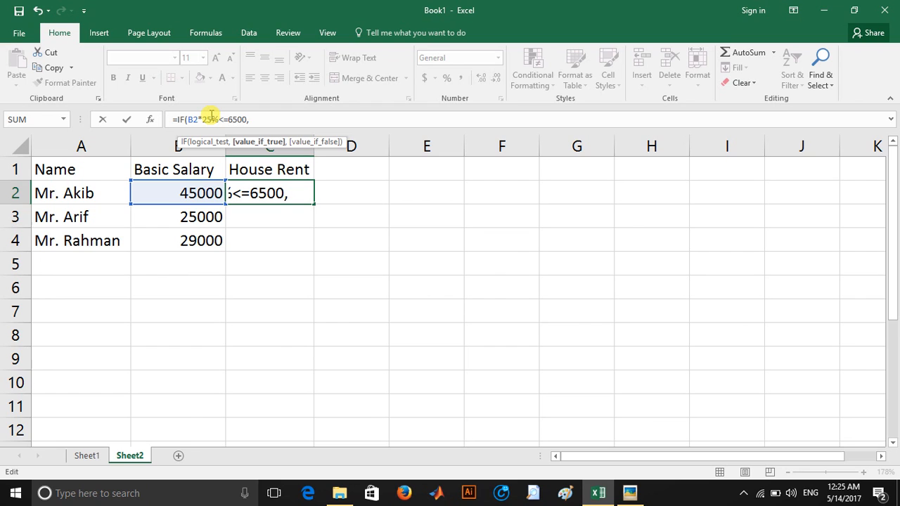
text(B2)
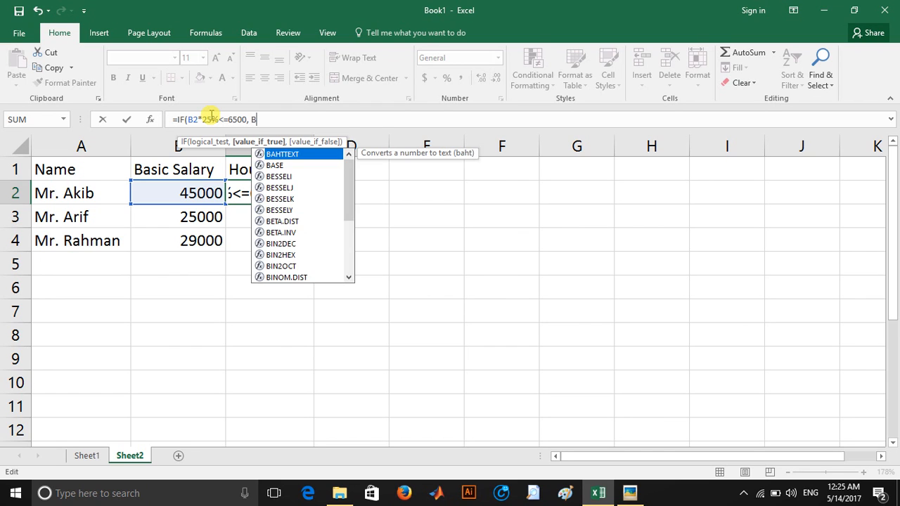
text(*25%)
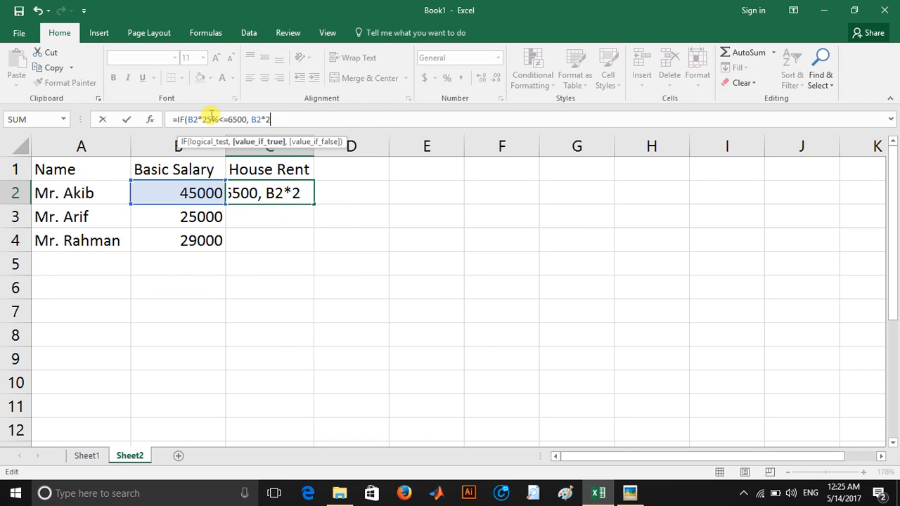
text(,)
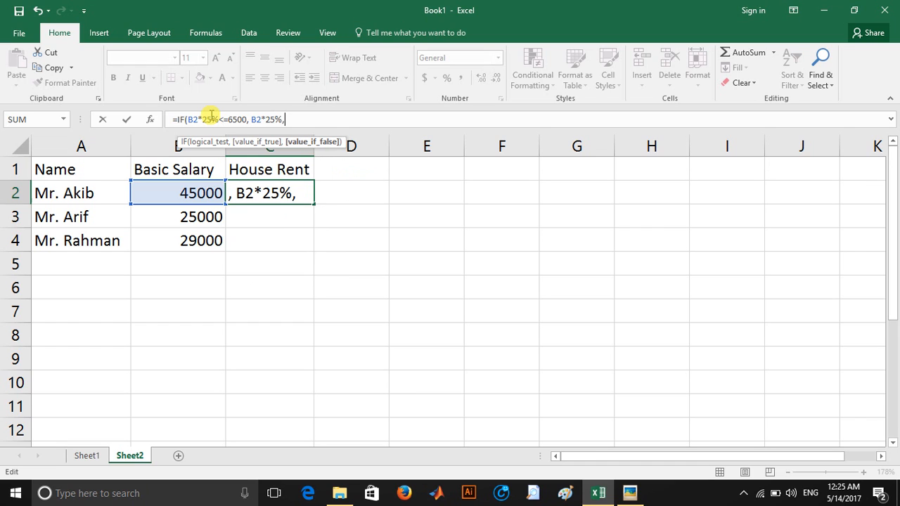
text("^5)
key(BackSpace)
key(BackSpace)
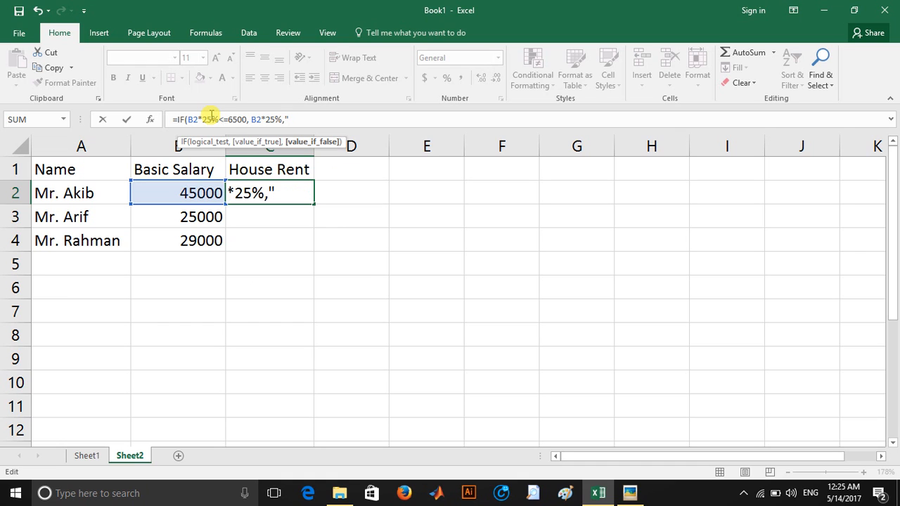
text(6500")
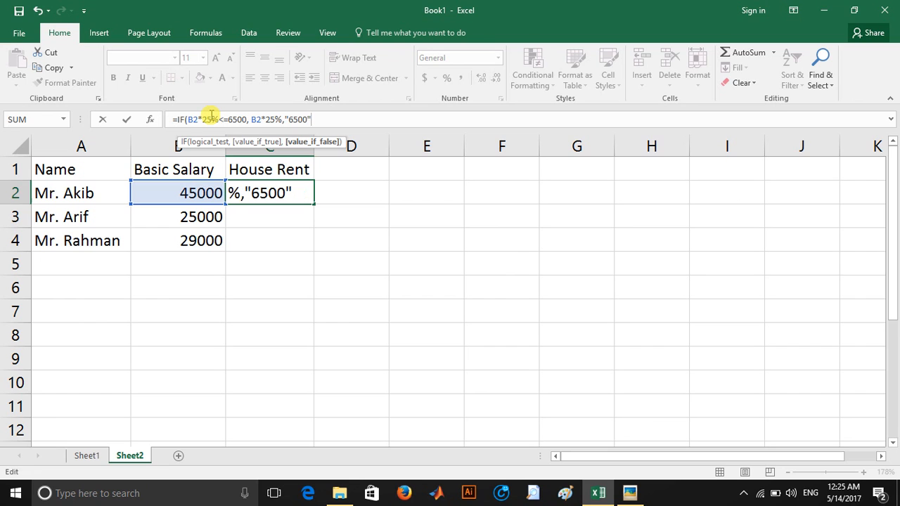
text())
key(Return)
Step: Fill the house rent formula from C2 down to C4
click(256, 191)
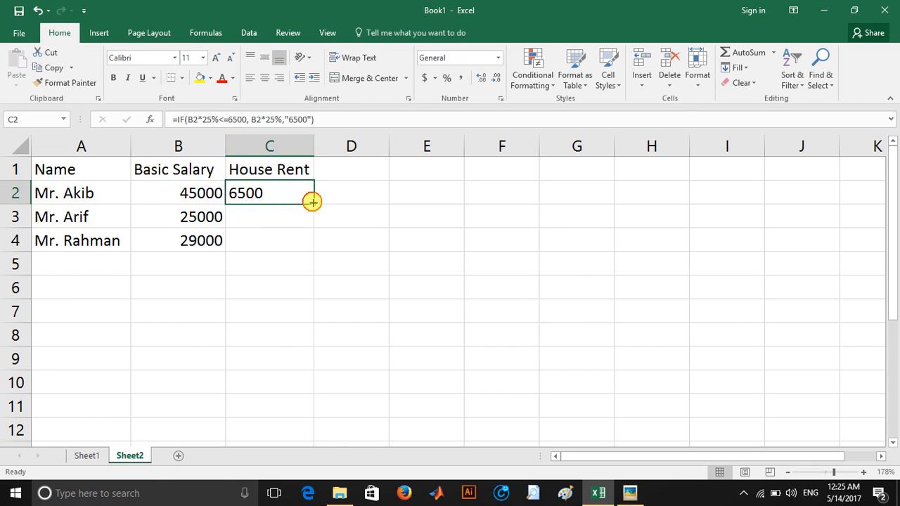
drag(314, 203, 324, 248)
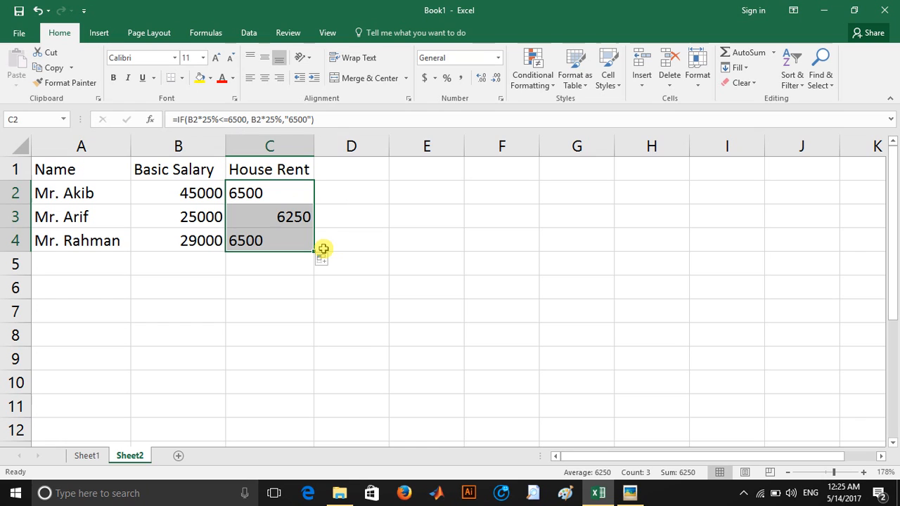
Step: Left-align the house rent value in C3 to match the other rows
click(299, 223)
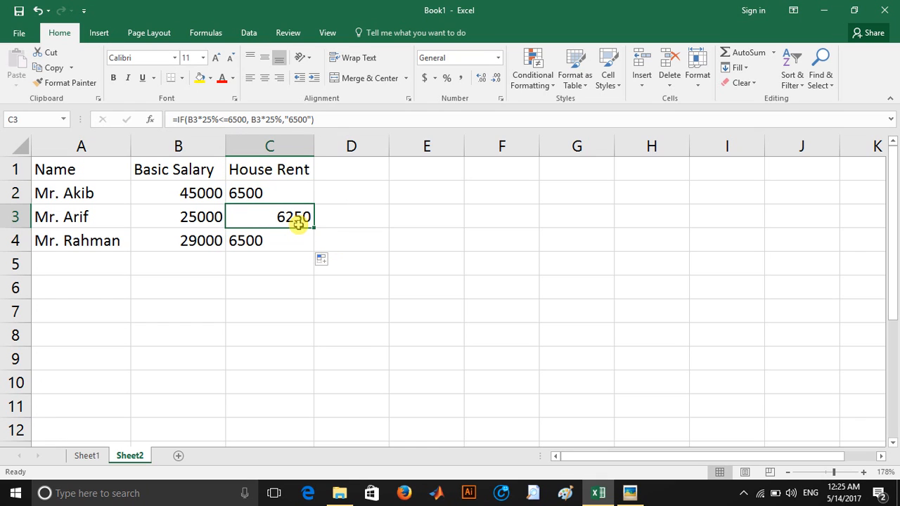
click(251, 82)
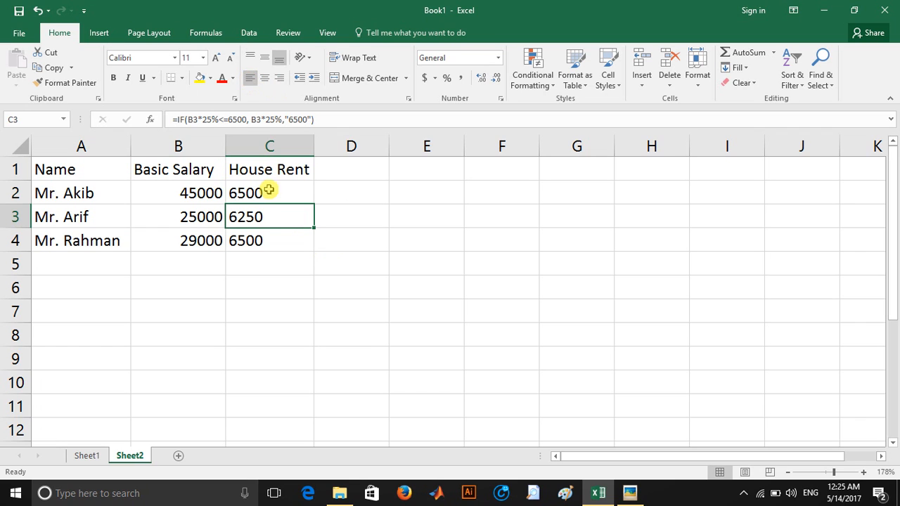
click(288, 237)
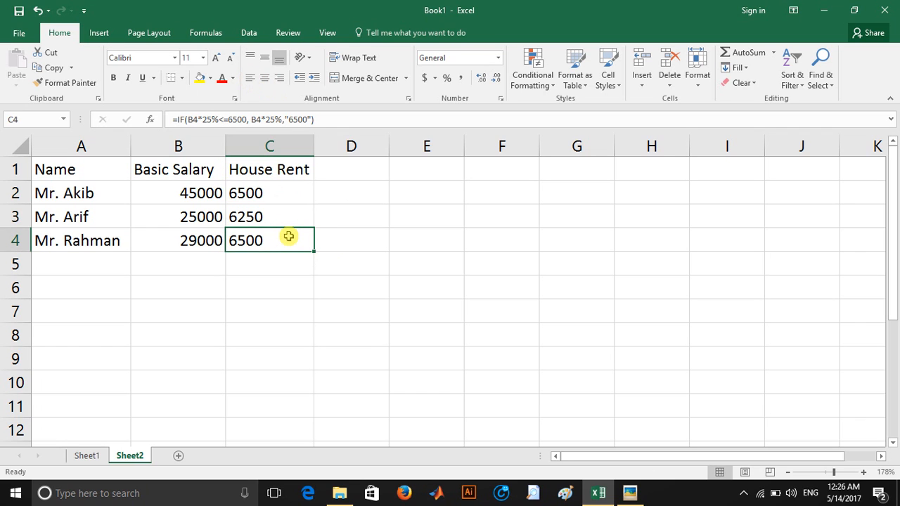